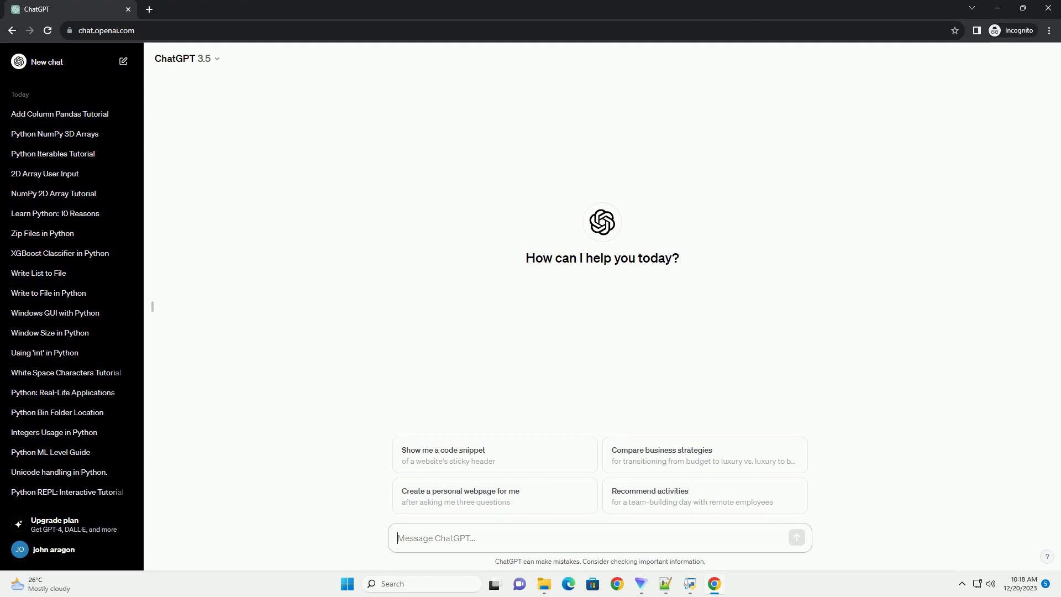
type("write an informative tutorial about add dictionary to another dictionary python with code example")
Submit the request for a Python dictionary-merging tutorial with code examples
key("Return")
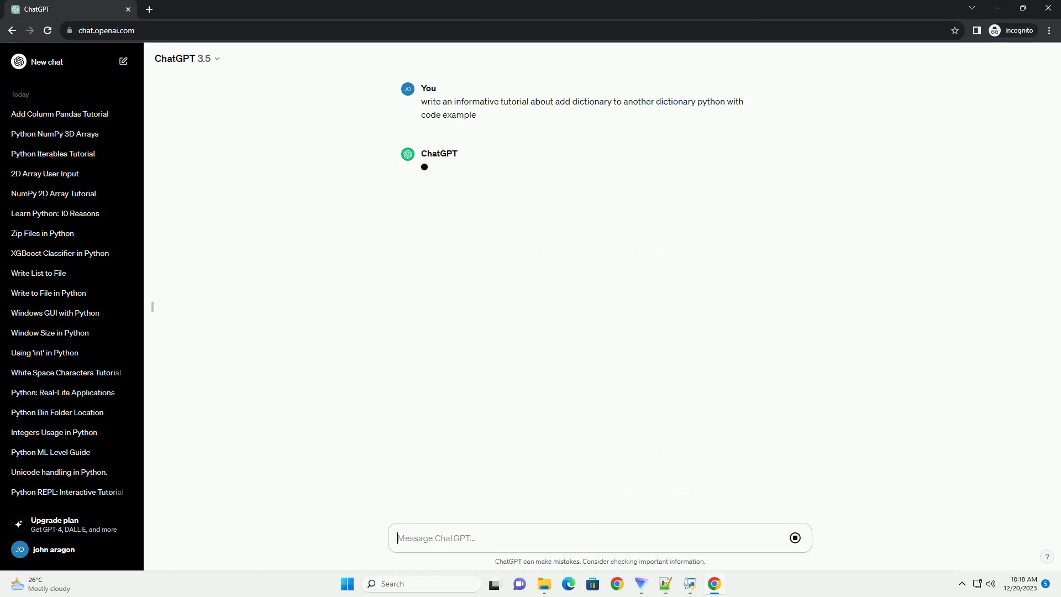